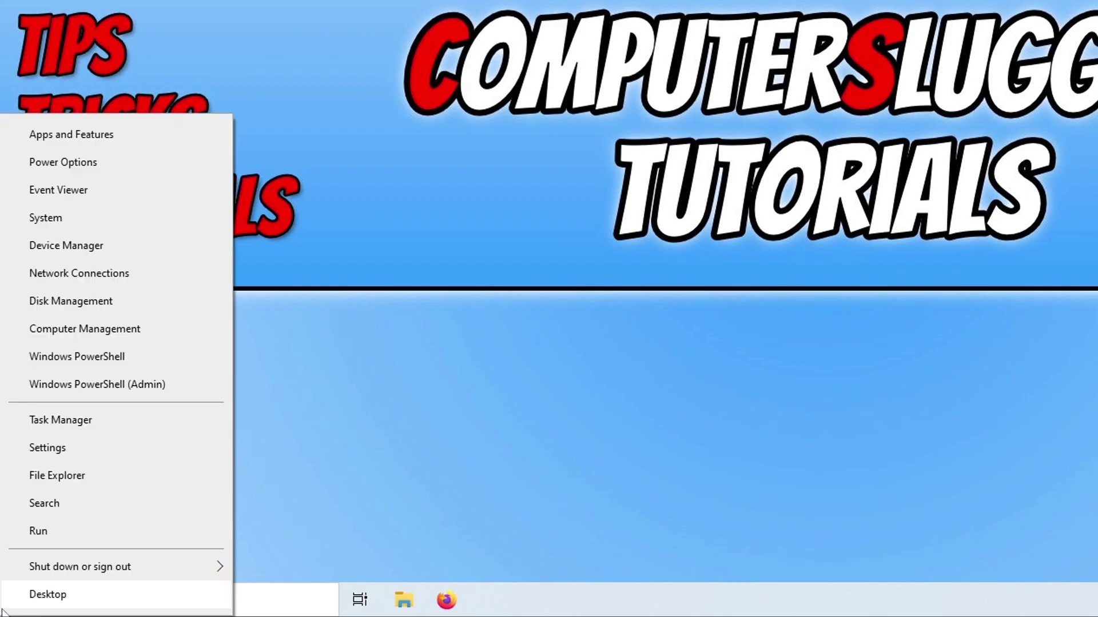
Check for updates on the Update & Security page of Windows Settings.
click(100, 453)
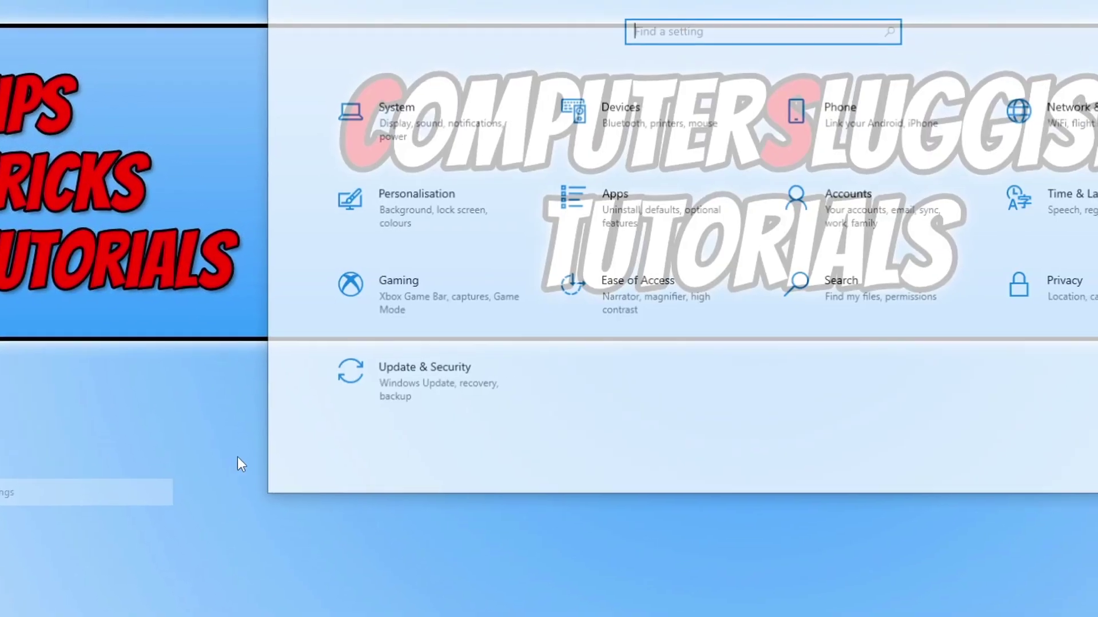
click(440, 403)
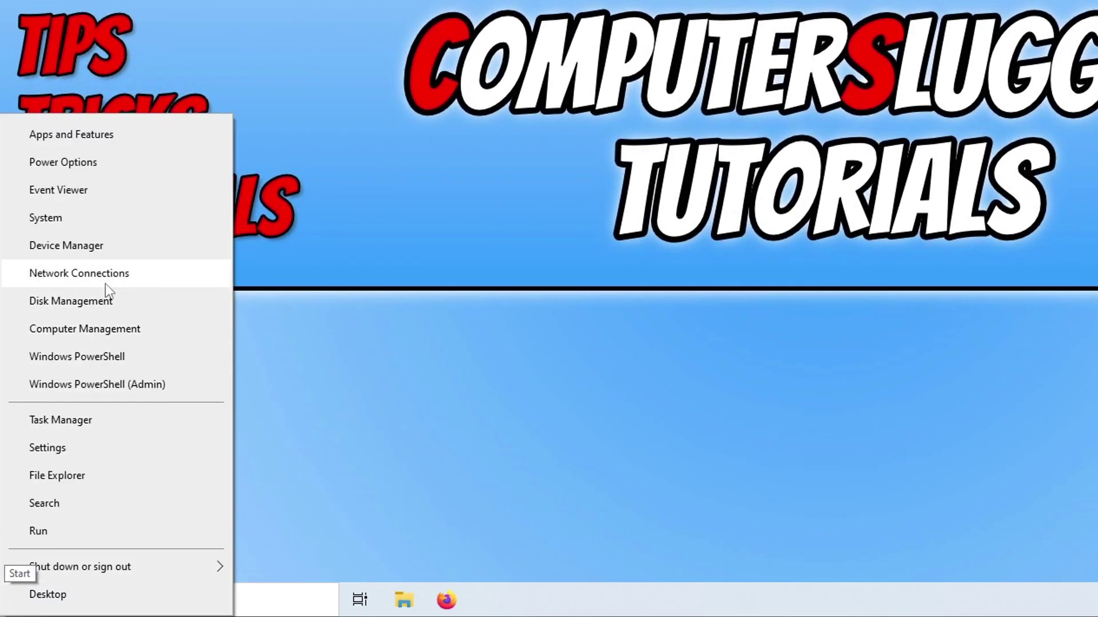
Select the NVIDIA GeForce GTX 1660 SUPER under Display adapters in Device Manager.
click(119, 247)
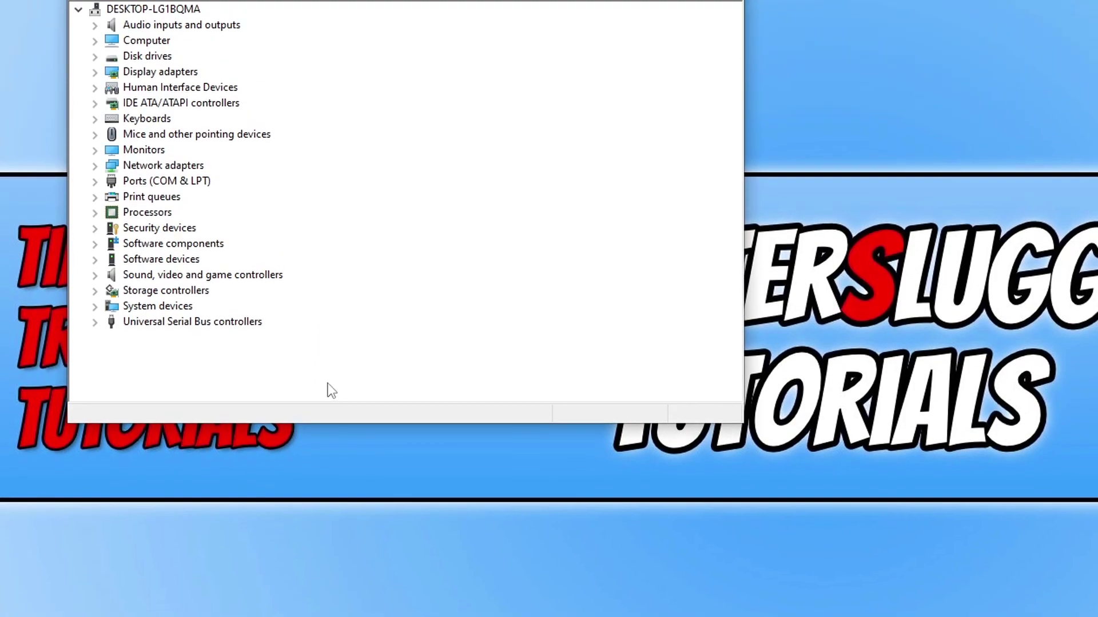
click(95, 71)
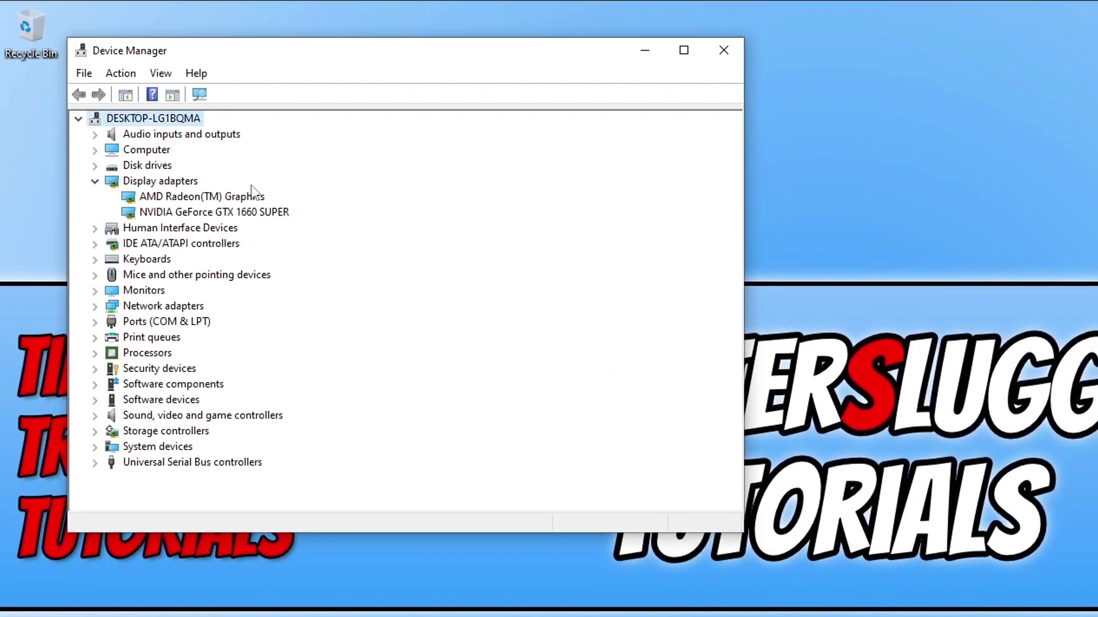
click(191, 213)
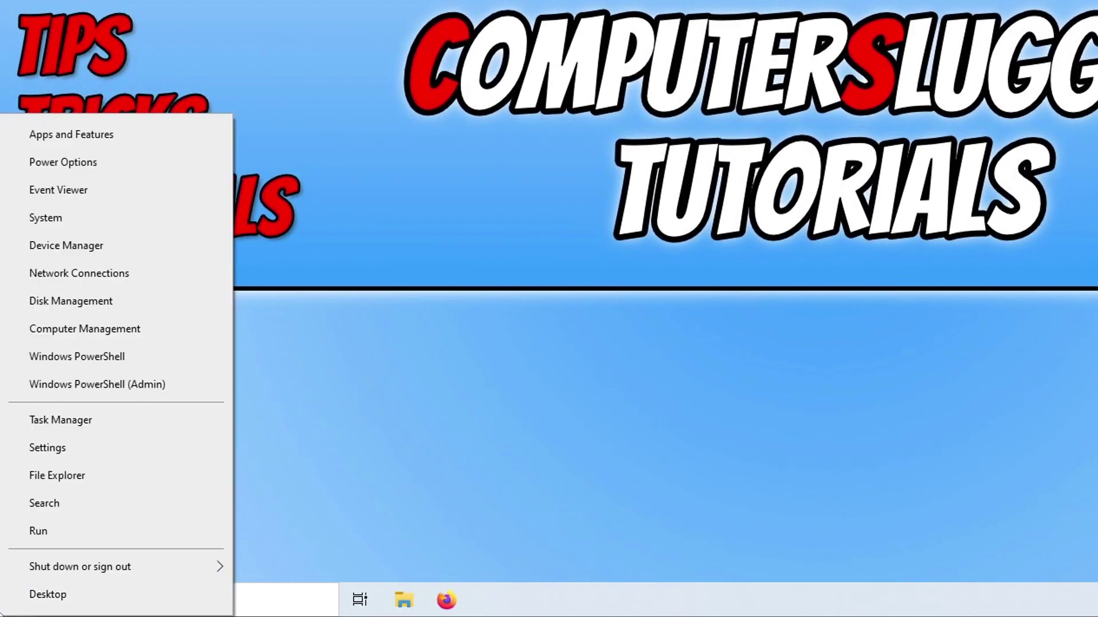
Sign out the disconnected user account from Task Manager's Users list and confirm.
click(105, 428)
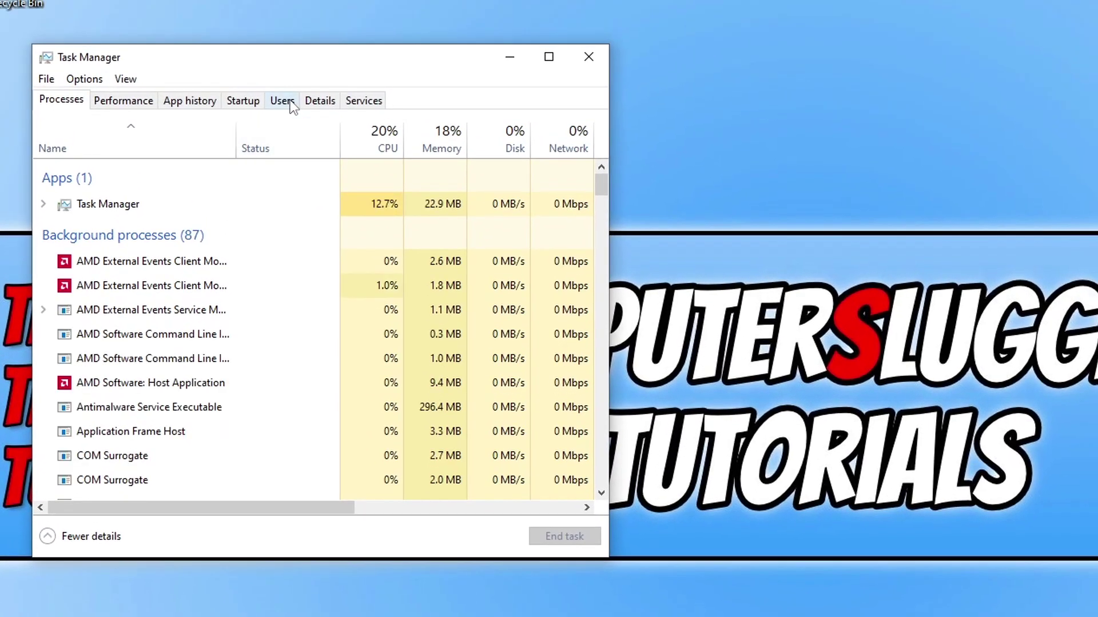
click(296, 29)
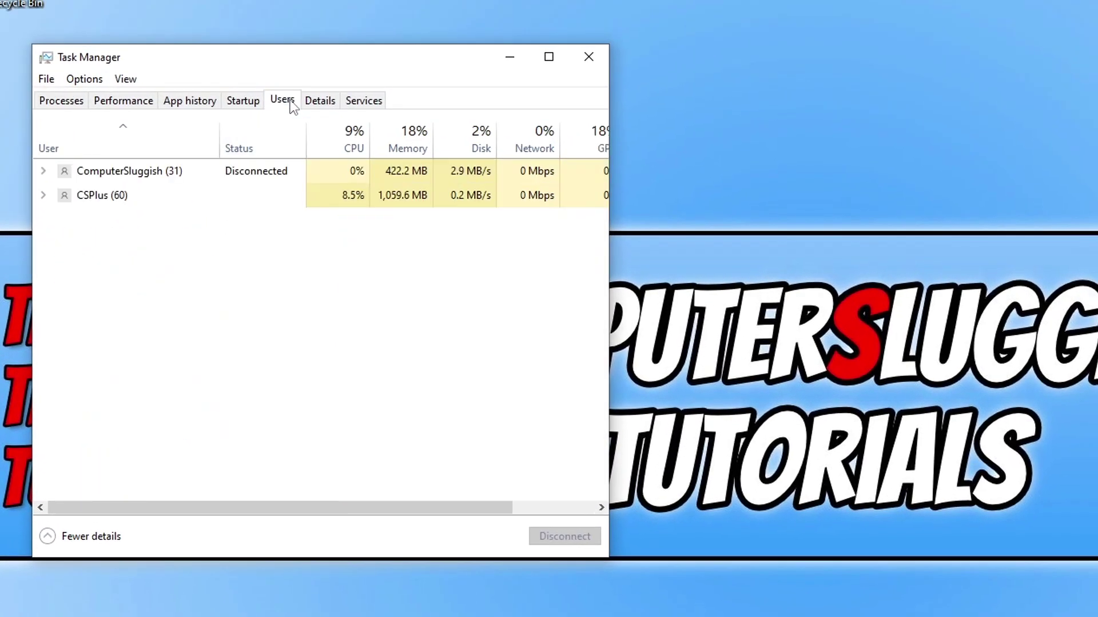
click(184, 170)
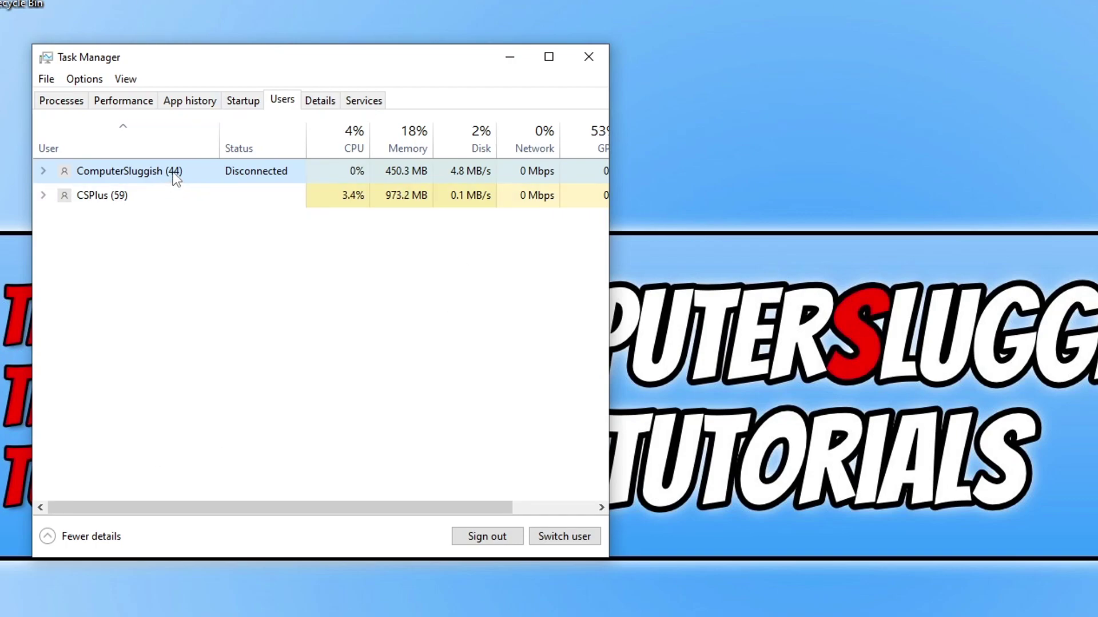
click(493, 542)
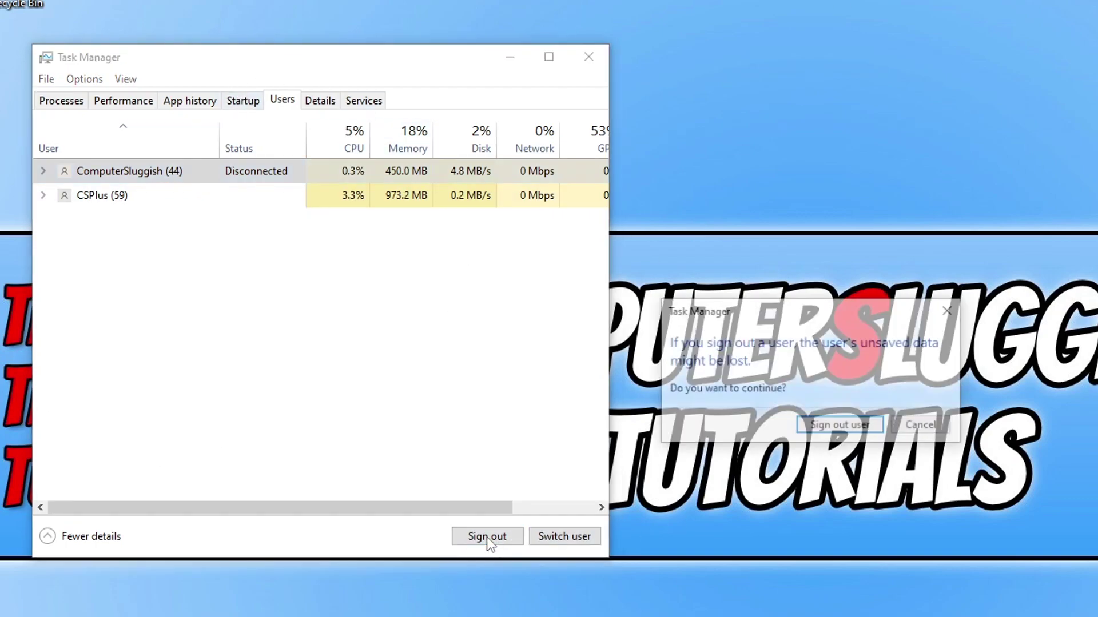
click(858, 432)
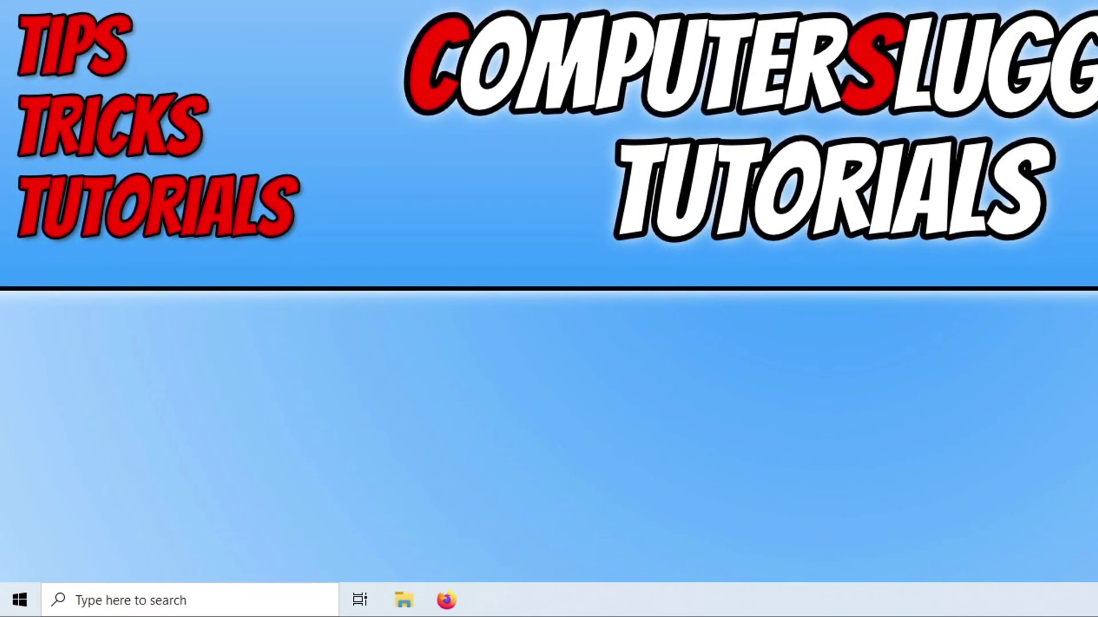
Set the Microsoft Edge startup entry to Disabled in Task Manager's Startup list.
right_click(3, 612)
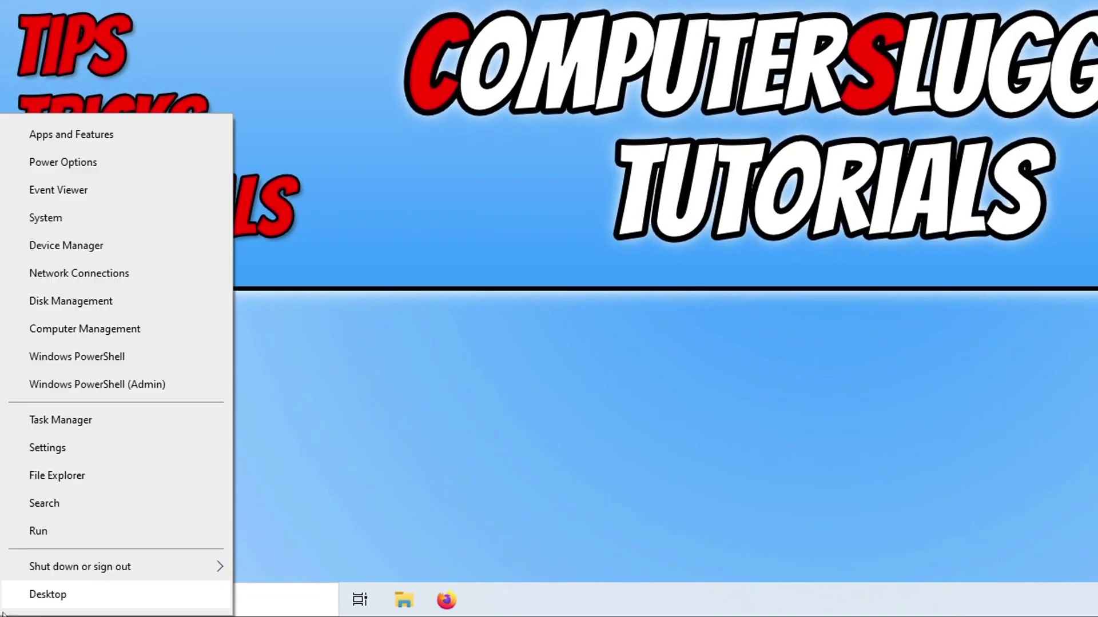
click(114, 420)
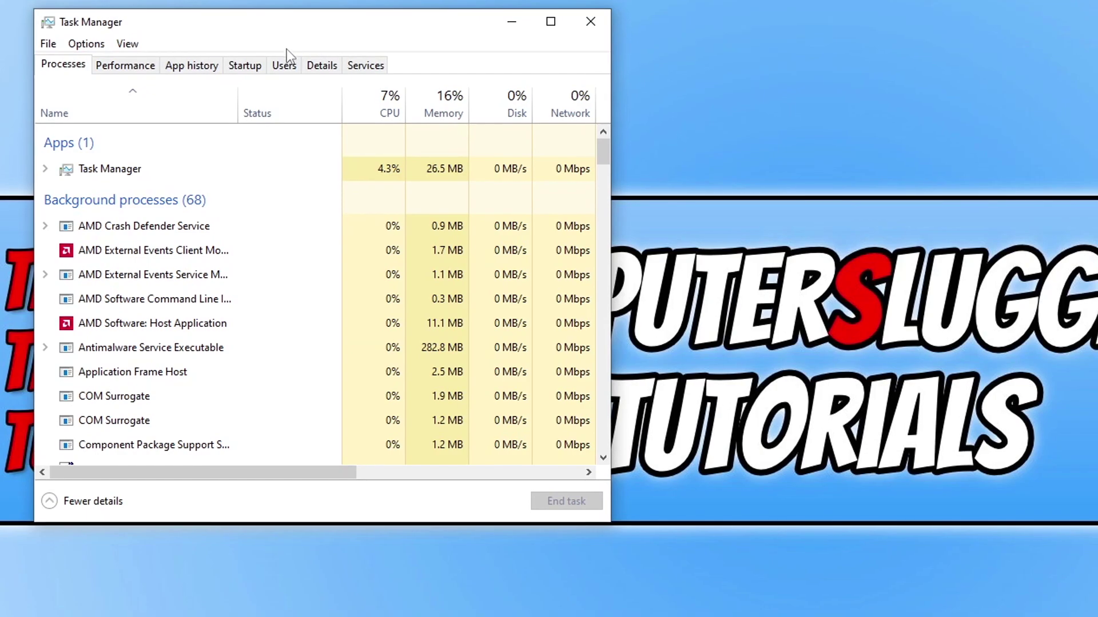
click(251, 106)
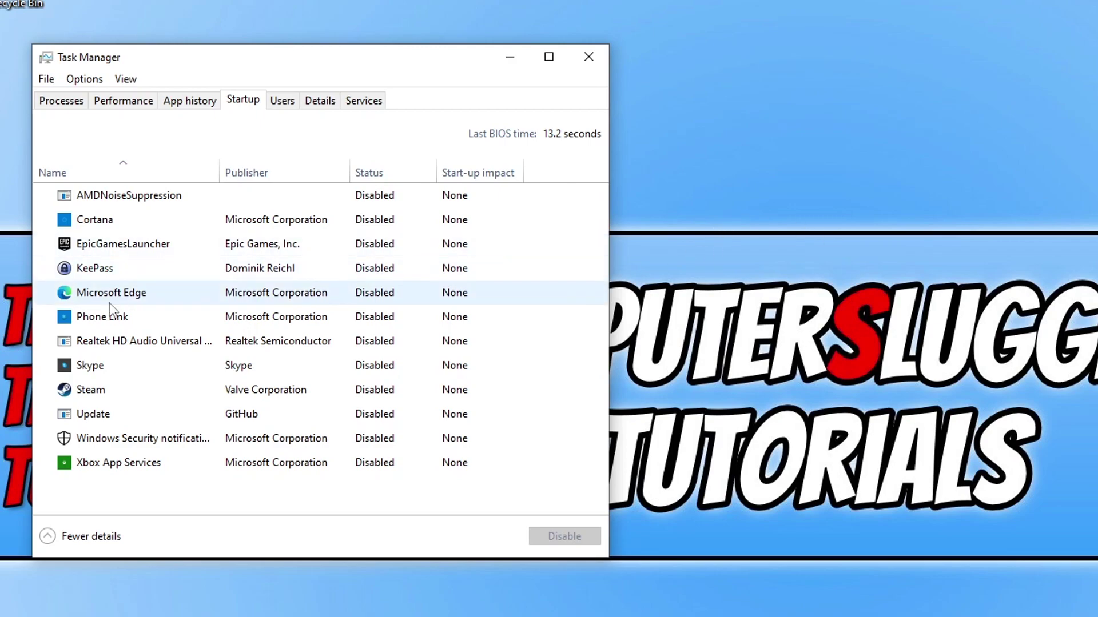
right_click(123, 297)
click(251, 310)
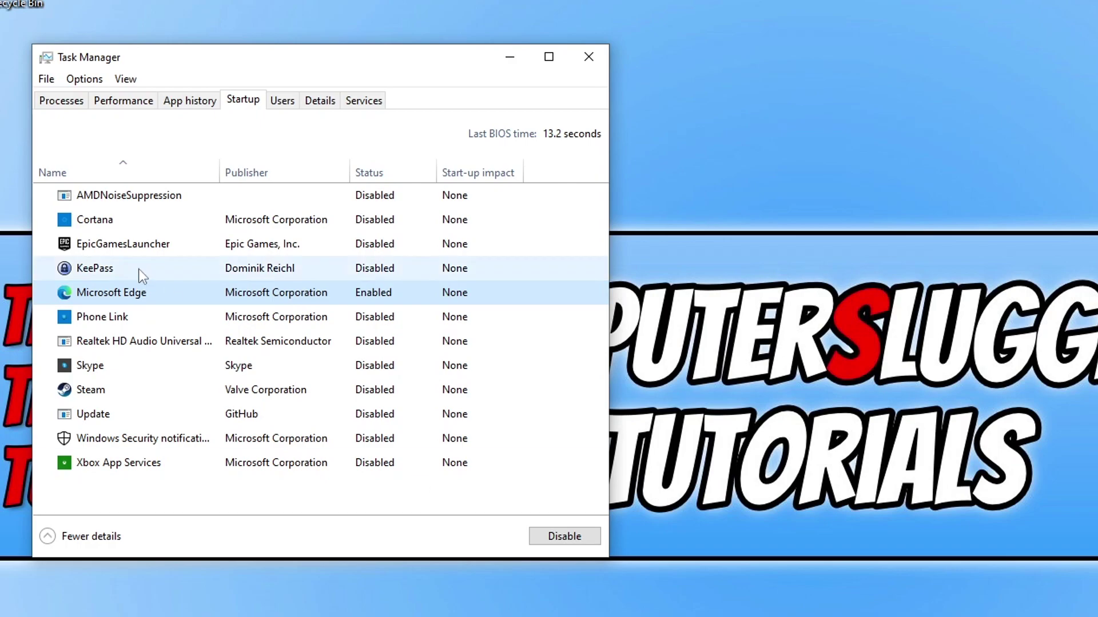
right_click(130, 303)
click(173, 310)
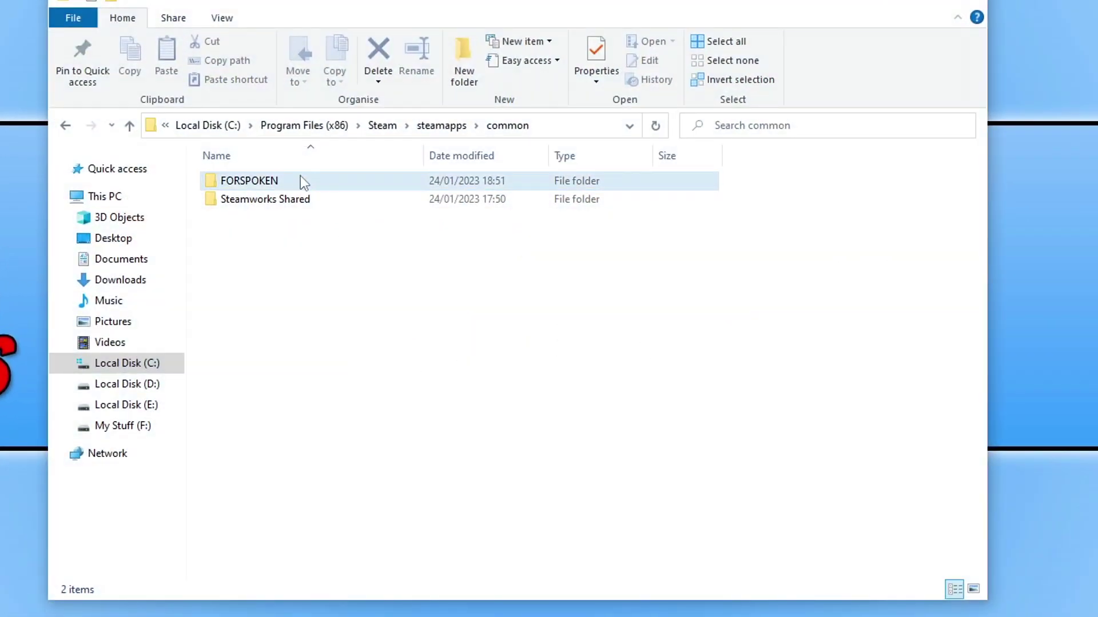
Open the FORSPOKEN install folder and bring up the options for FORSPOKEN.exe.
double_click(294, 181)
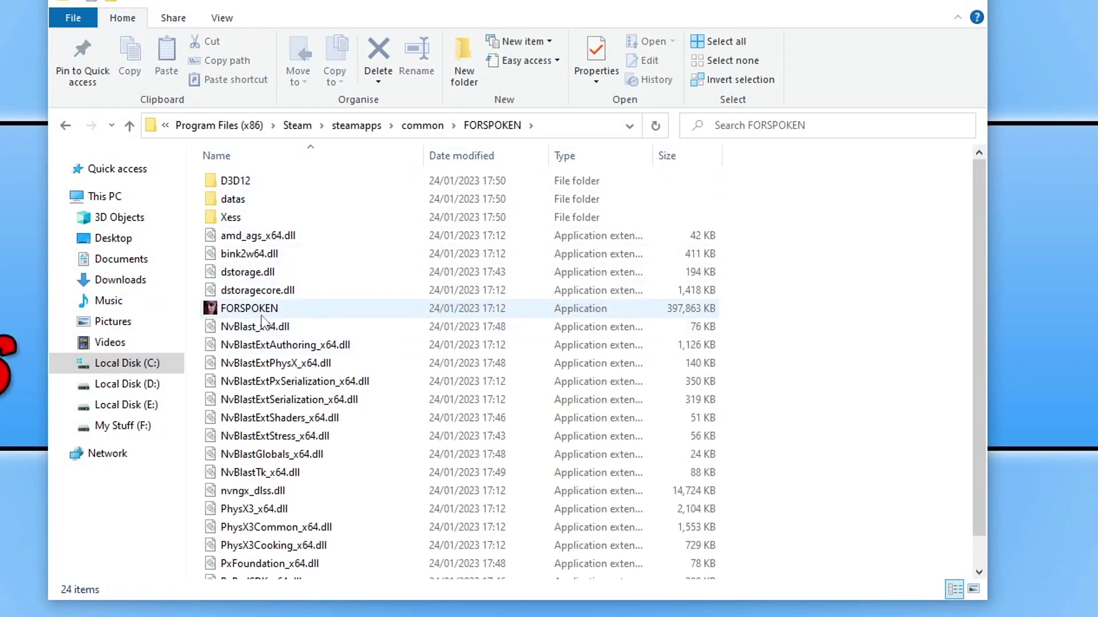
right_click(269, 310)
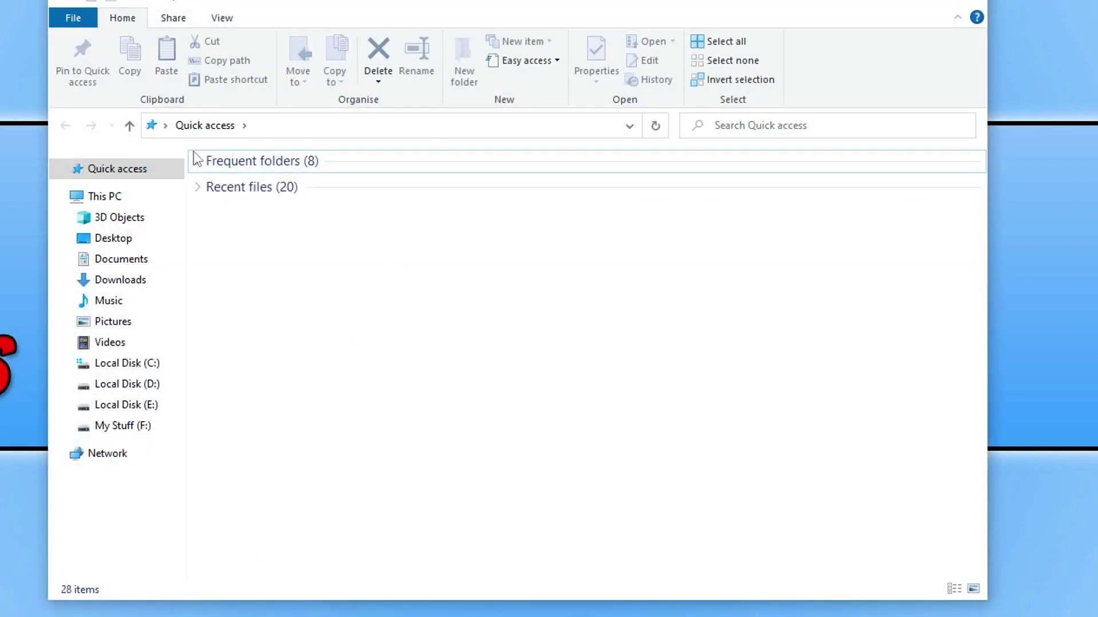
Go to %localappdata% > FORSPOKEN > Steam > account folder holding the save data.
click(320, 124)
text(%)
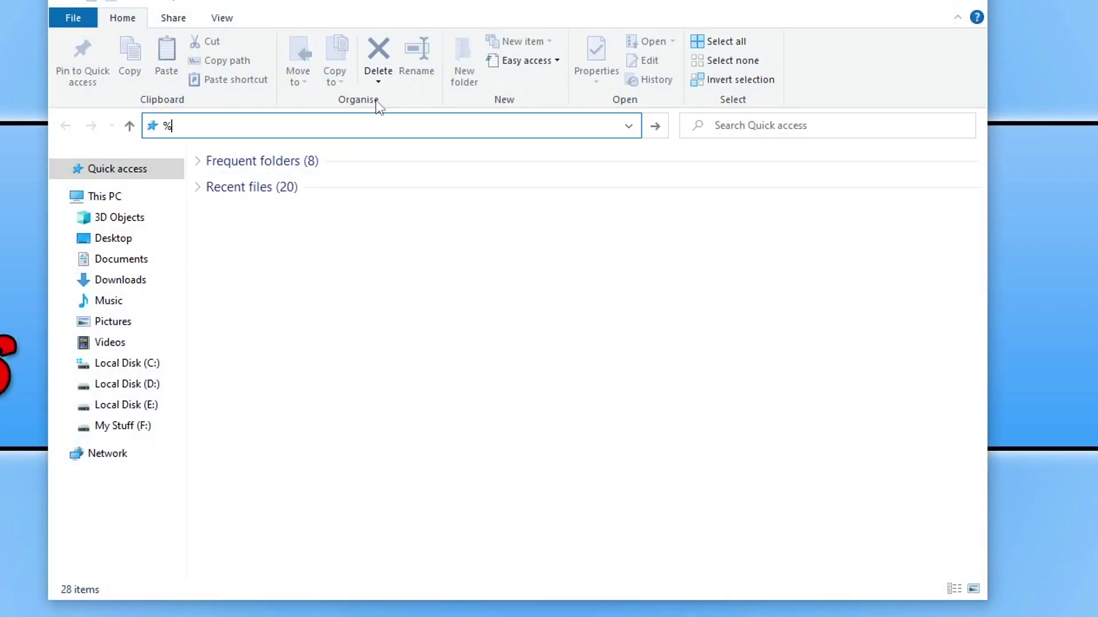
text(localappdata%)
key(Return)
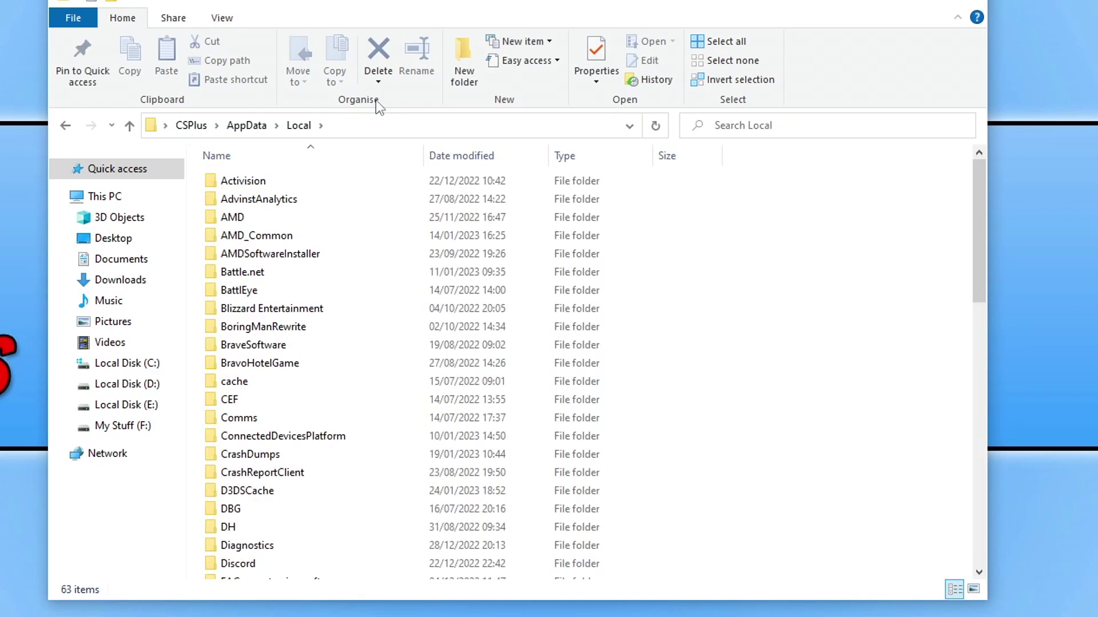
scroll(521, 300, down, 7)
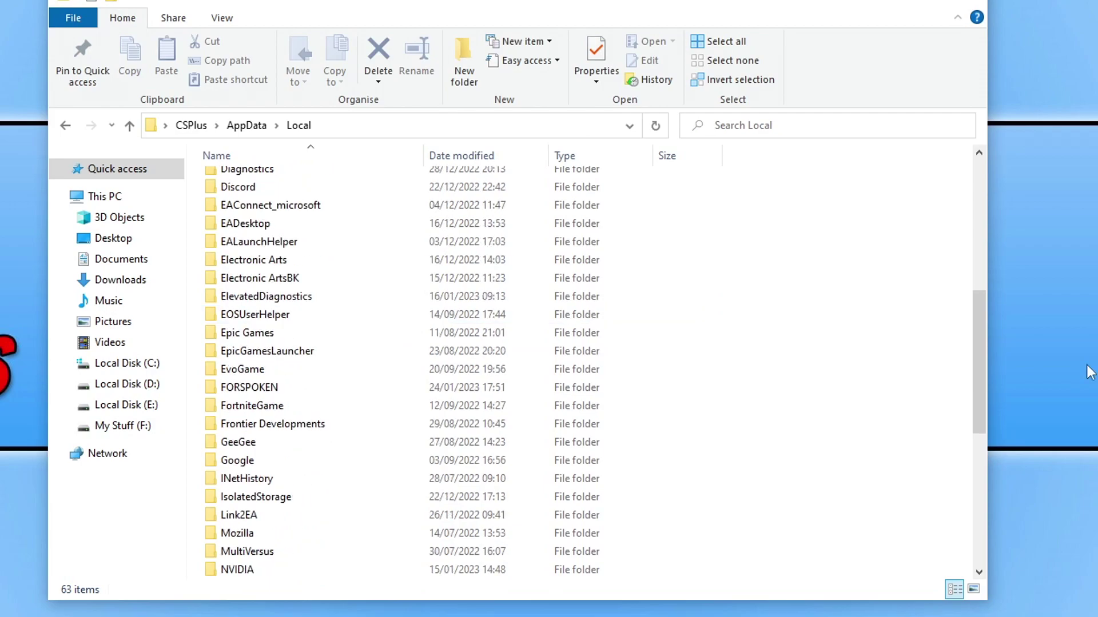
double_click(253, 387)
double_click(257, 184)
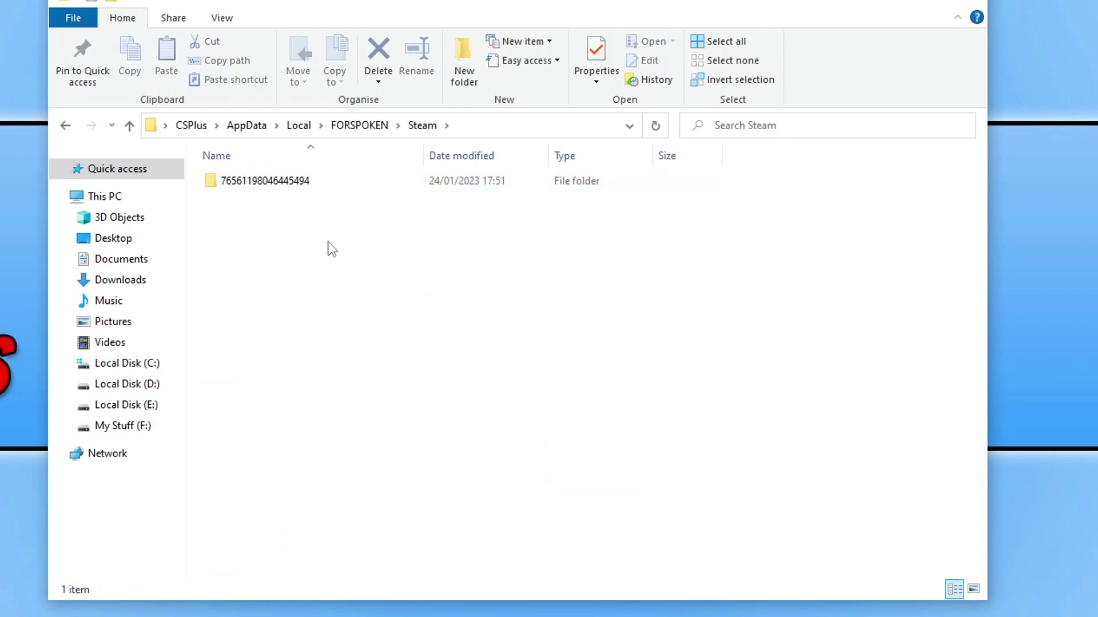
double_click(232, 186)
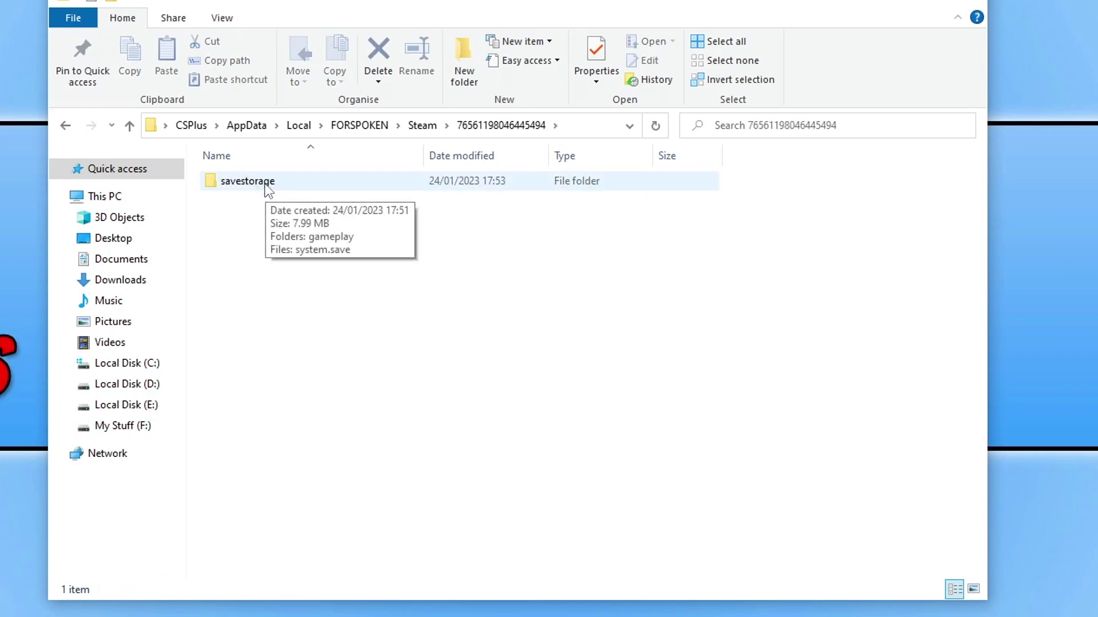
Rename the savestorage folder to savestorageBK.
right_click(263, 182)
click(407, 468)
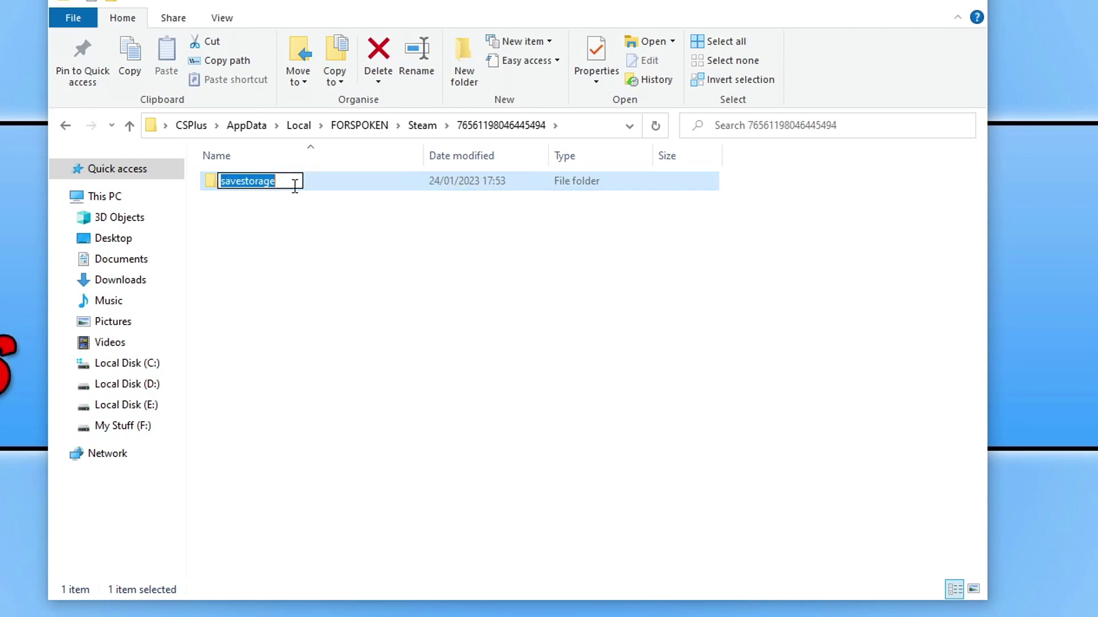
click(295, 184)
text(BK)
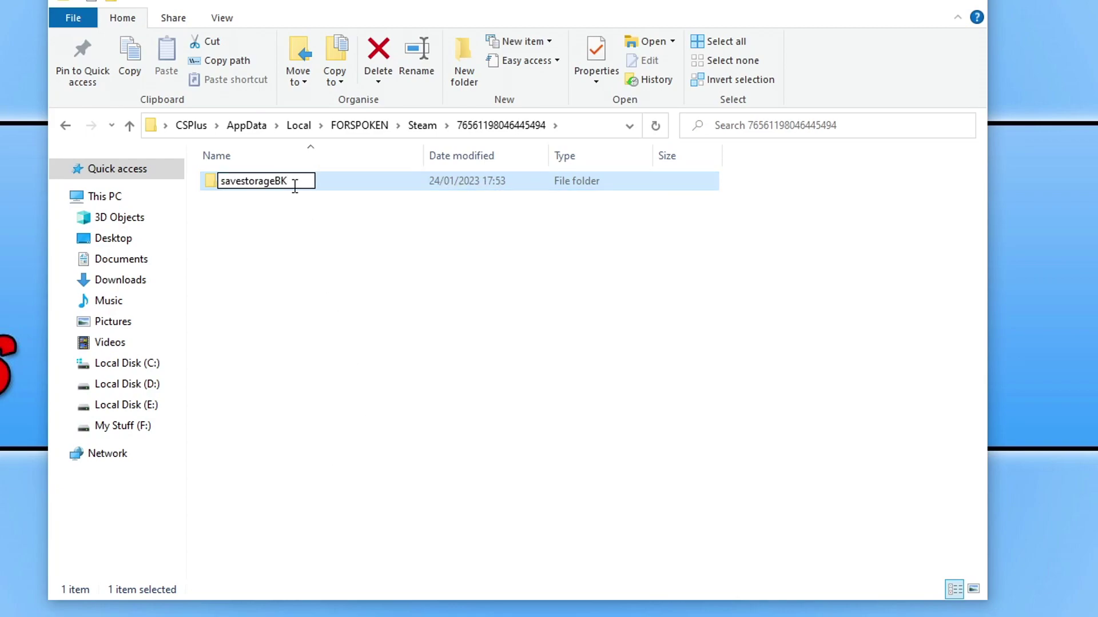
click(343, 280)
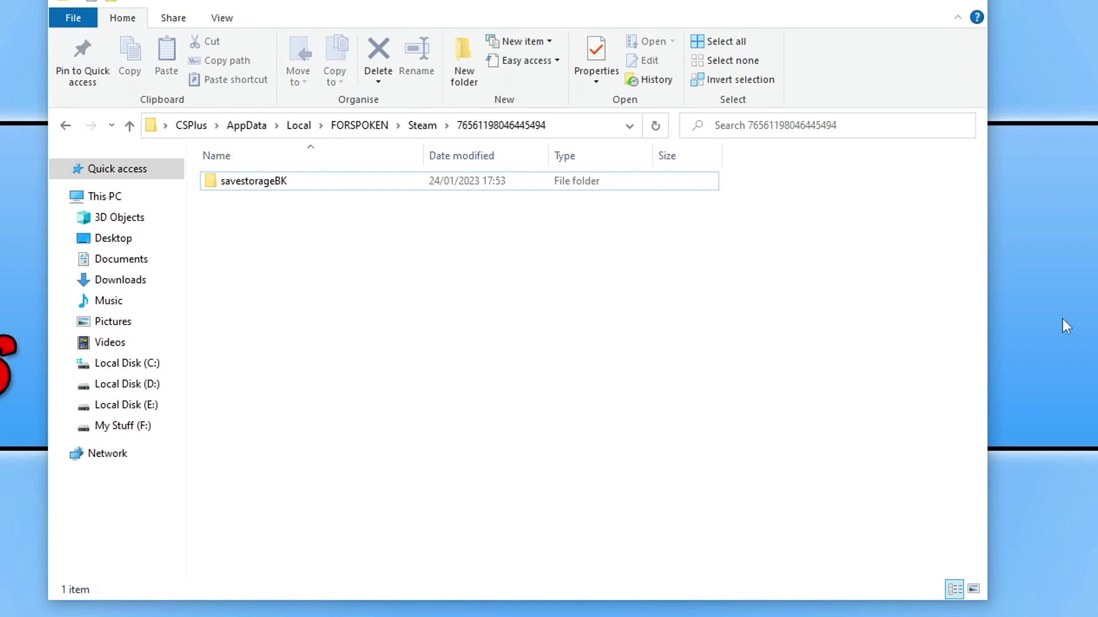
Rename savestorageBK back to savestorage by removing the BK suffix.
drag(245, 202, 283, 269)
click(267, 182)
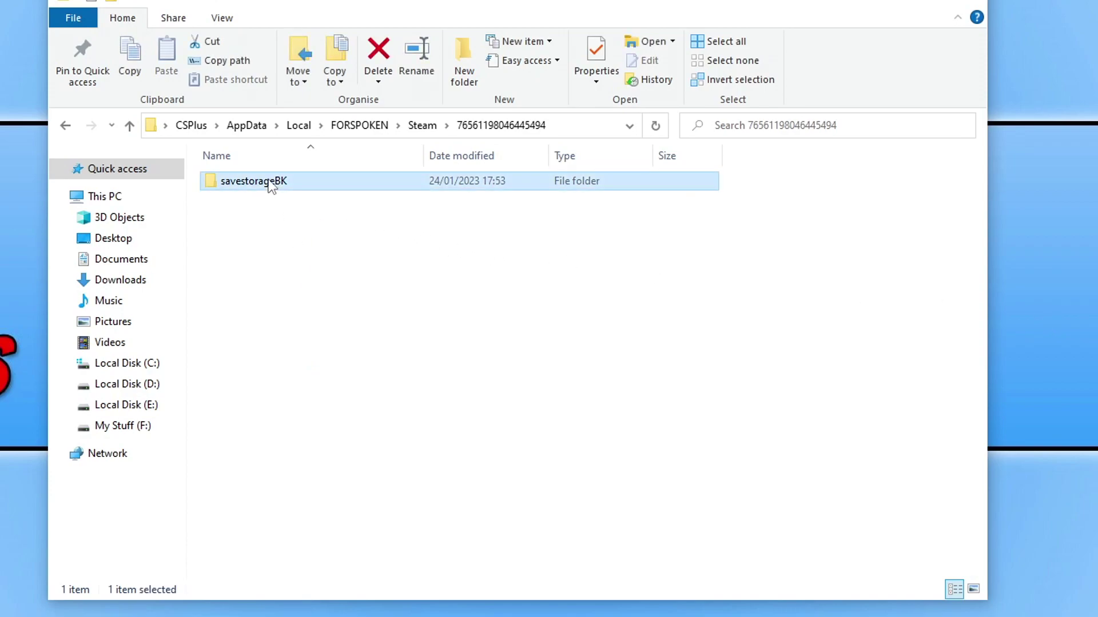
right_click(267, 182)
click(385, 463)
key(End)
key(BackSpace)
key(BackSpace)
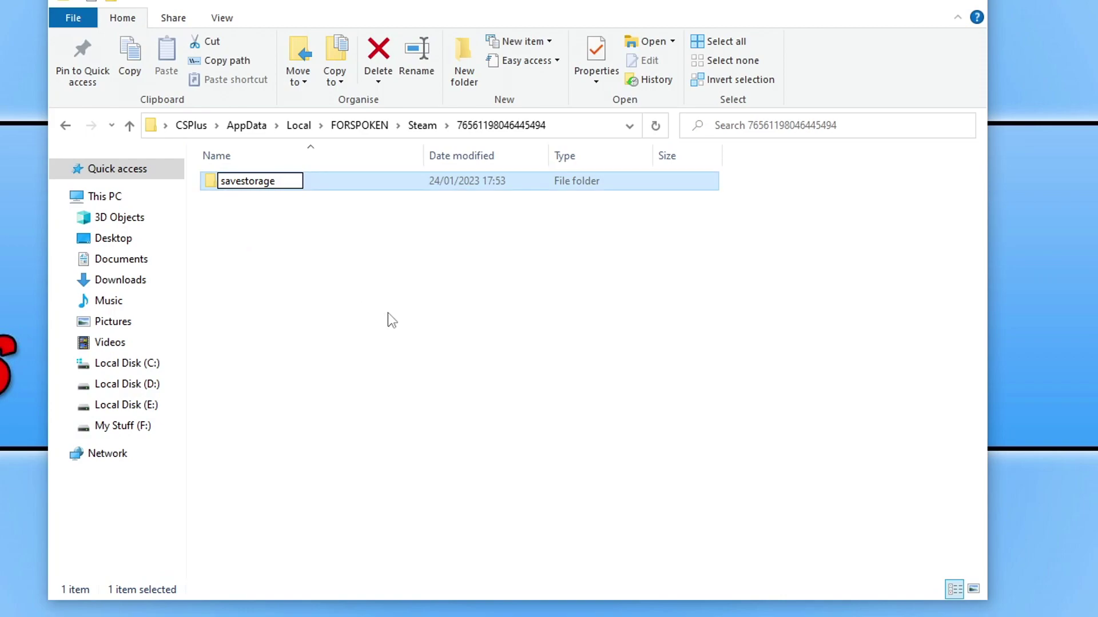
click(388, 313)
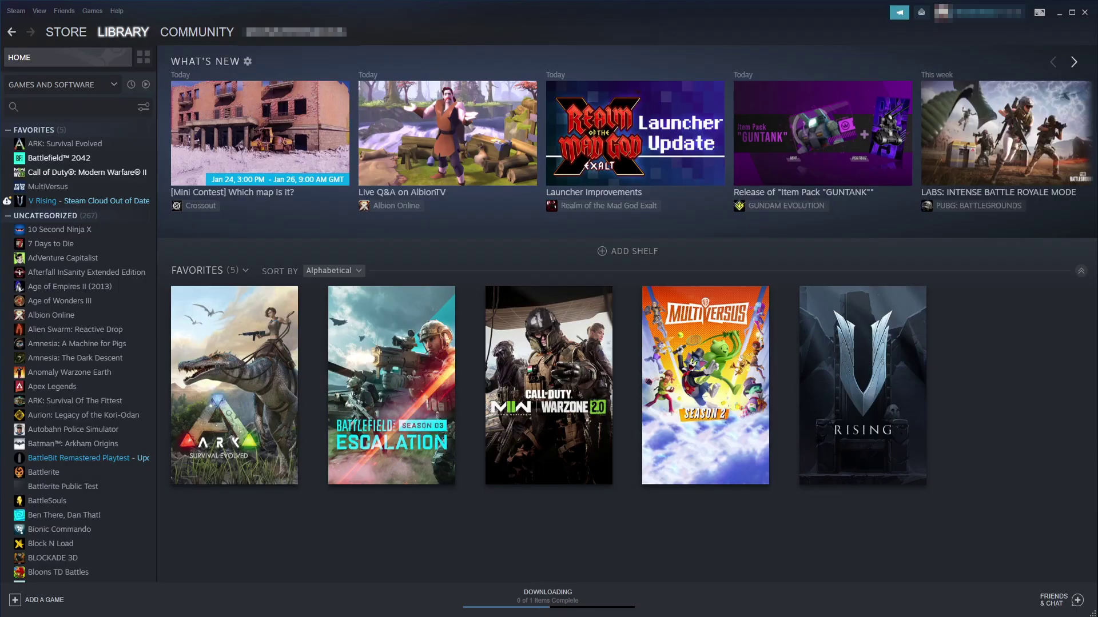
Verify V Rising's game file integrity from its Properties' Local Files section in Steam.
mouse_move(116, 27)
right_click(109, 204)
click(150, 272)
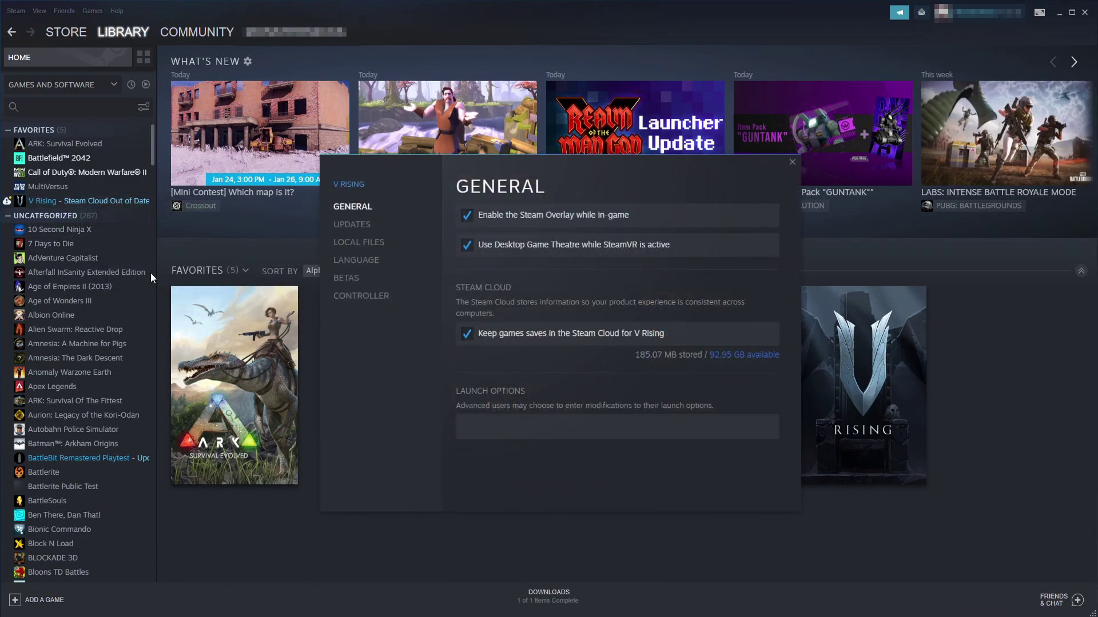
click(360, 243)
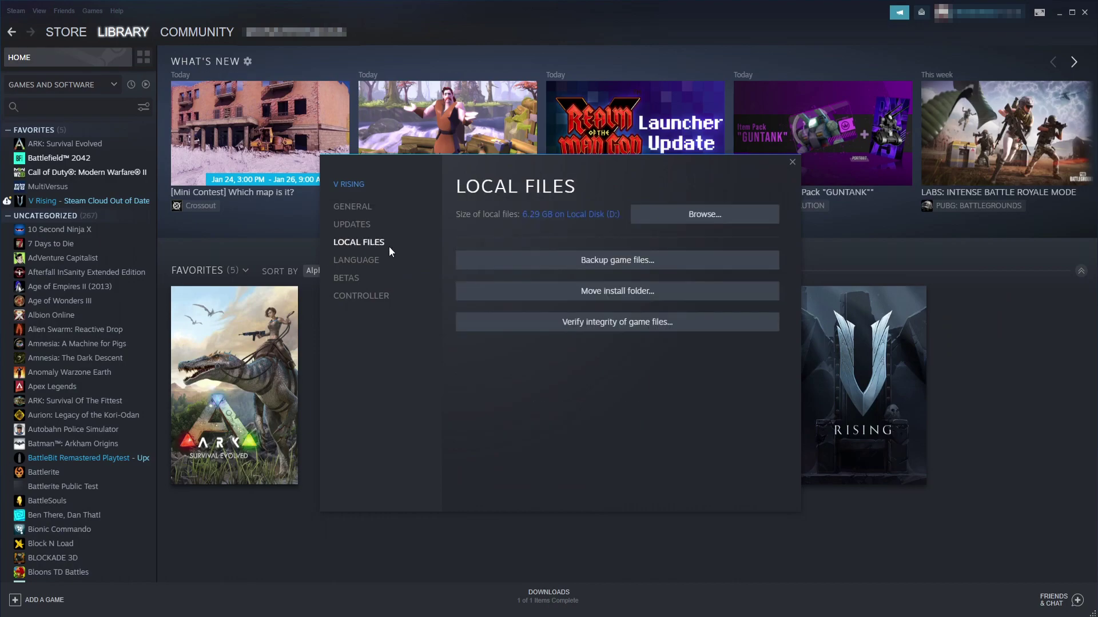
click(652, 324)
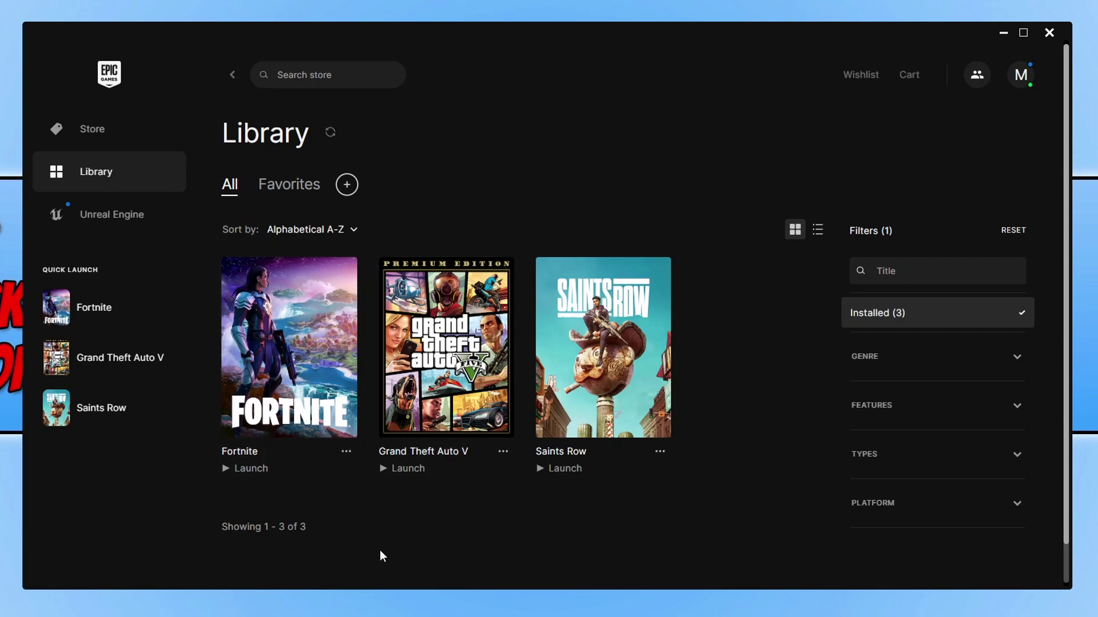
Verify Fortnite's files from its Manage settings in the Epic Games Library.
click(347, 453)
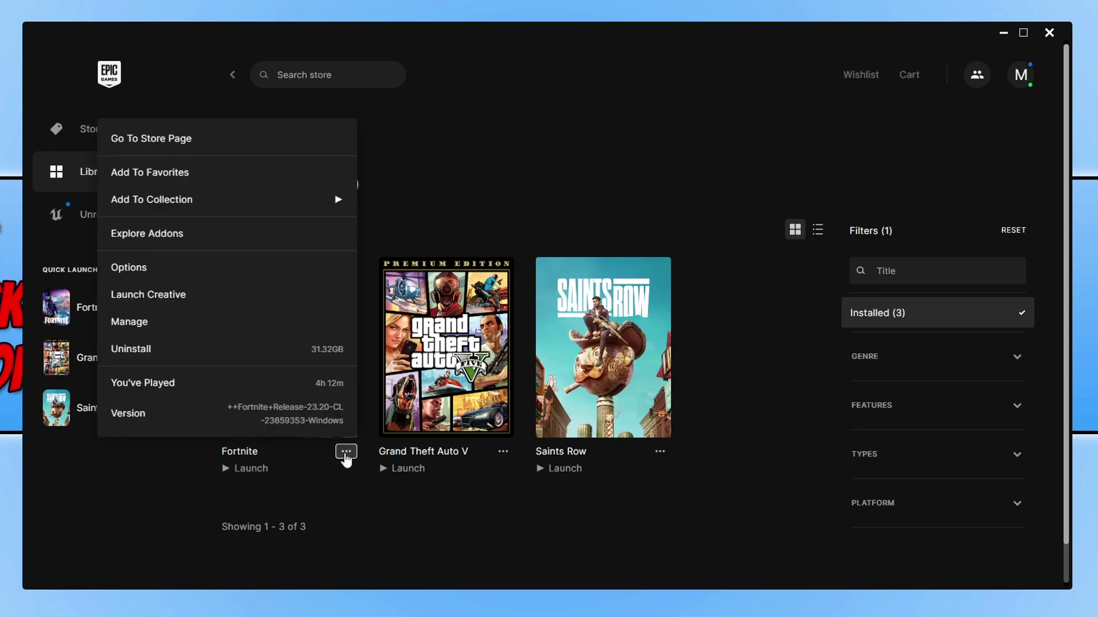
click(261, 324)
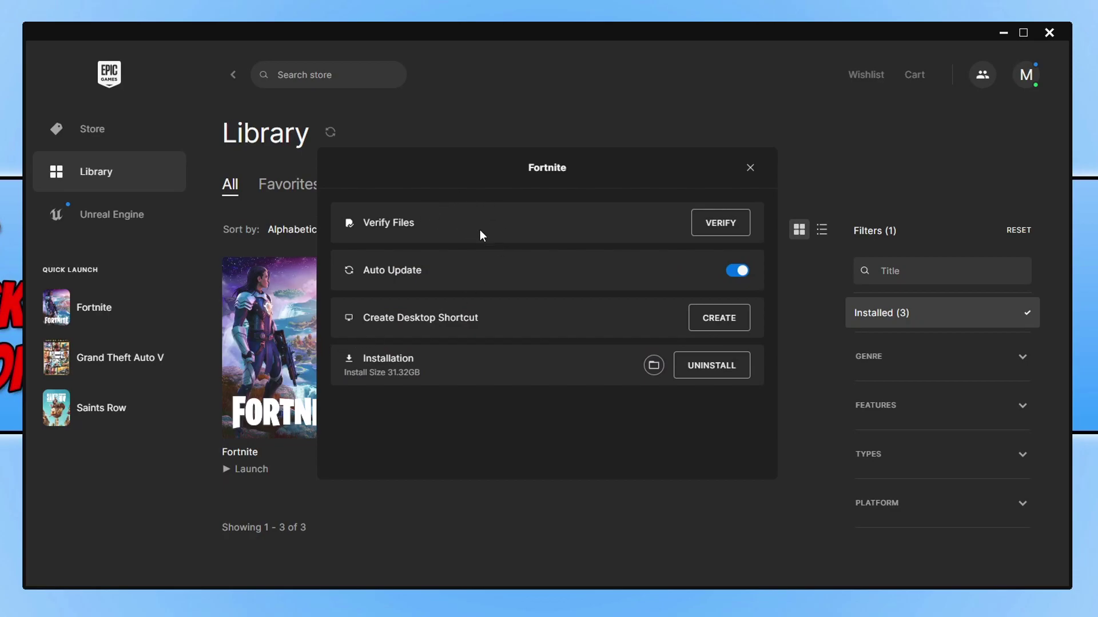
click(720, 223)
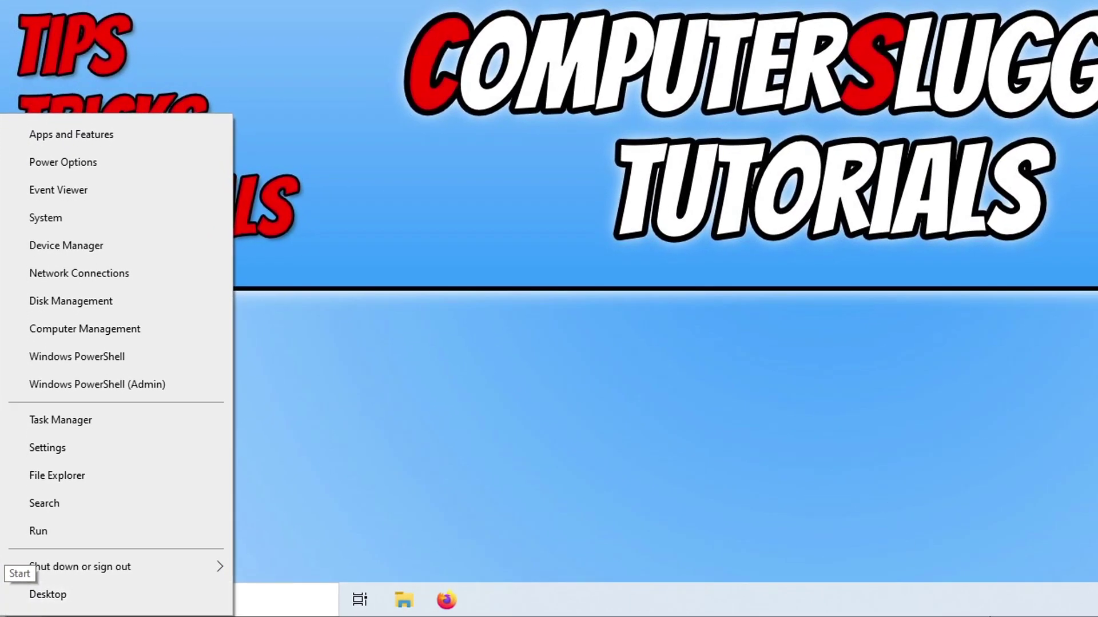
Open Age of Empires Definitive Edition's Advanced options in Apps & features, down to Repair and Reset.
click(35, 134)
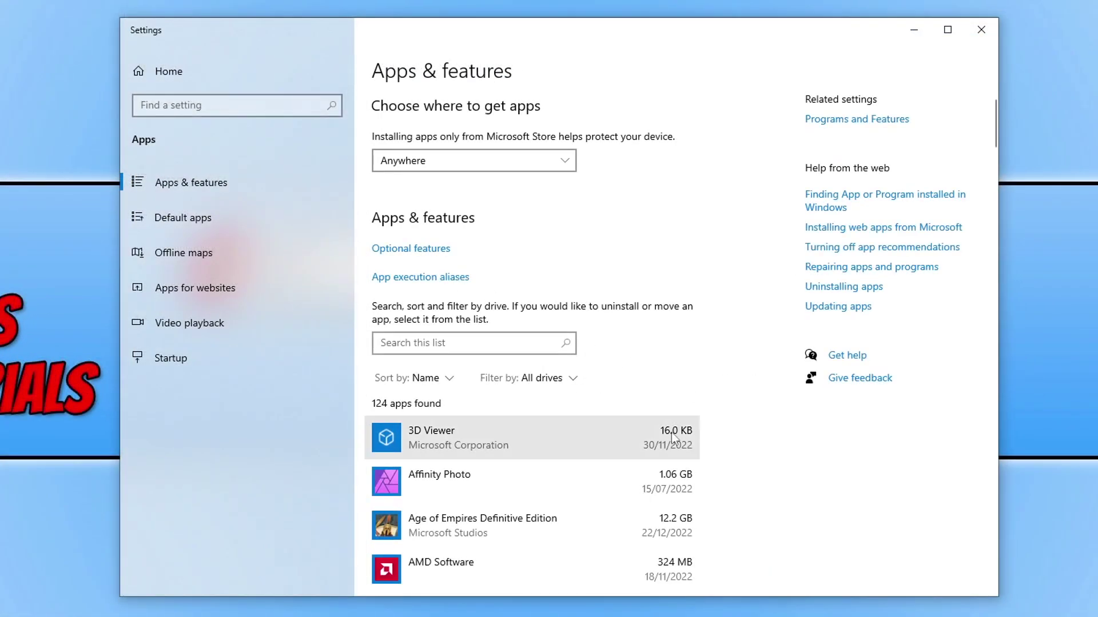
click(568, 522)
scroll(603, 441, down, 3)
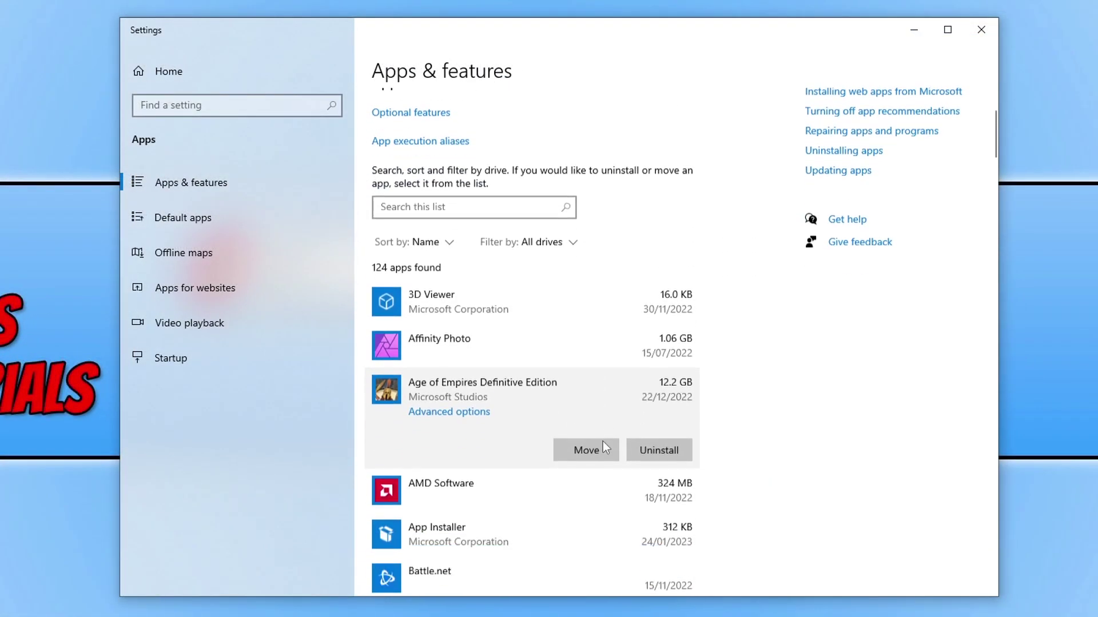
click(473, 375)
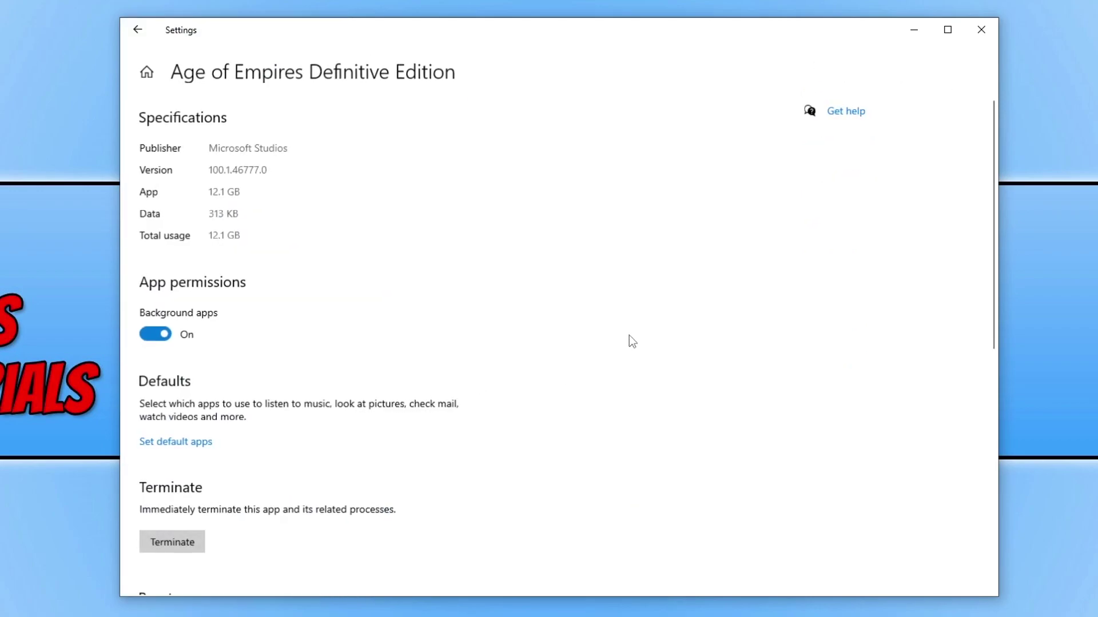
scroll(642, 343, down, 5)
scroll(643, 344, down, 2)
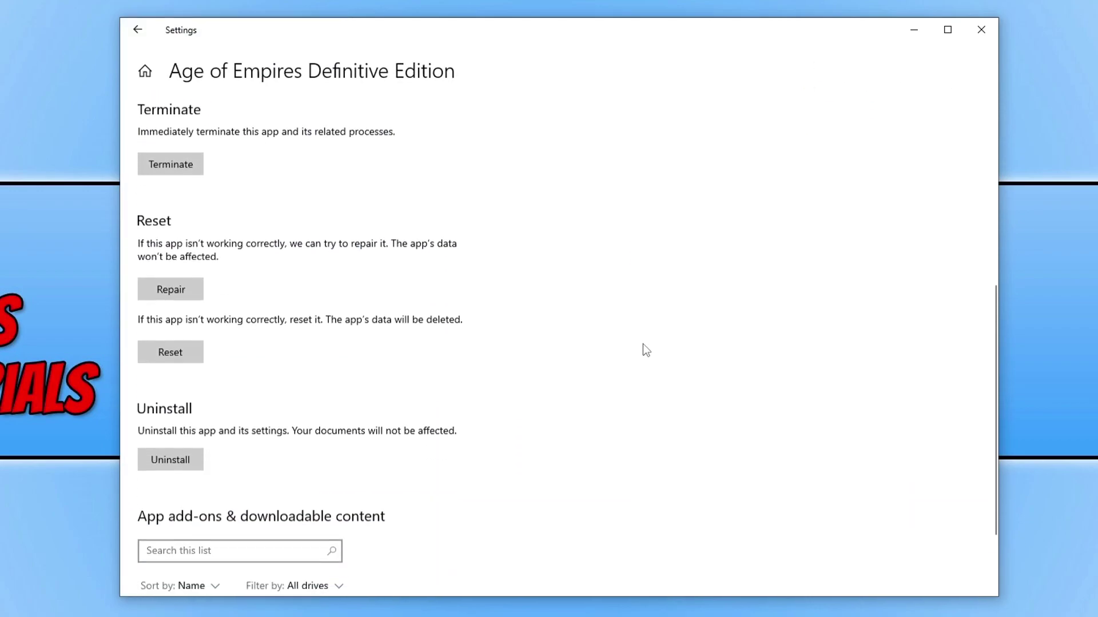